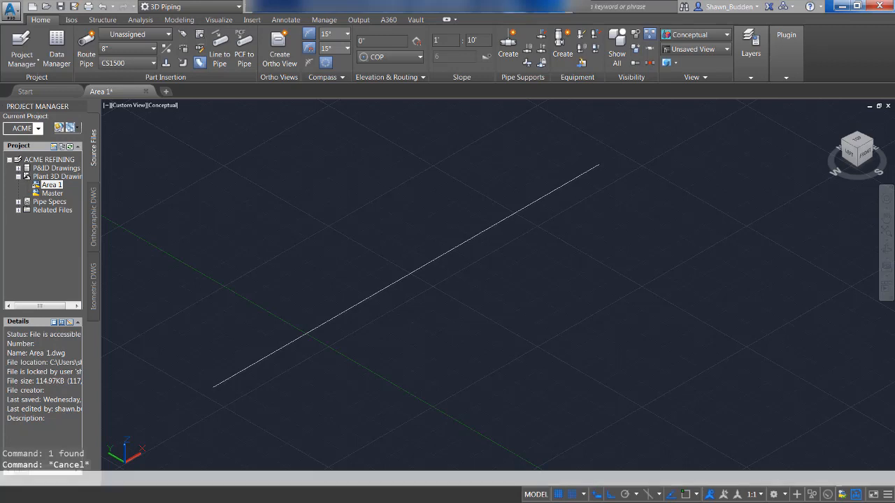
- Route an 8" CS1500 pipe with COP alignment along the construction line, snapping its start to the nearest point on the line
left_click(395, 59)
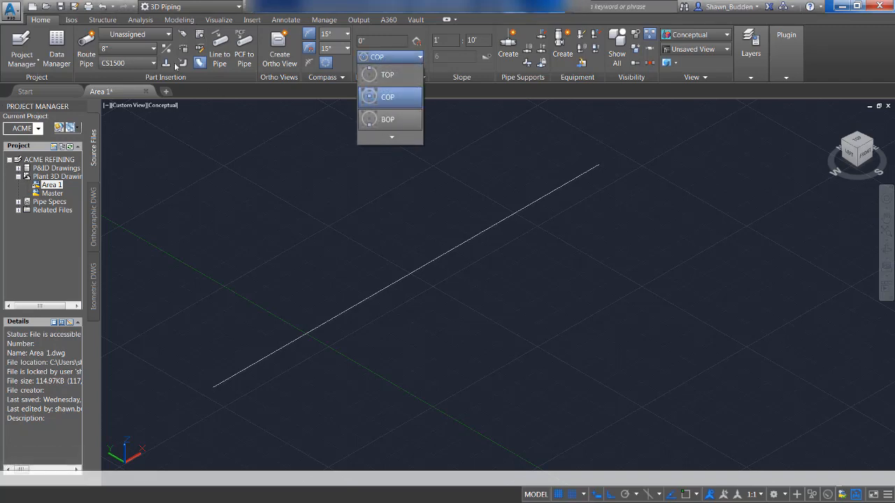
left_click(89, 44)
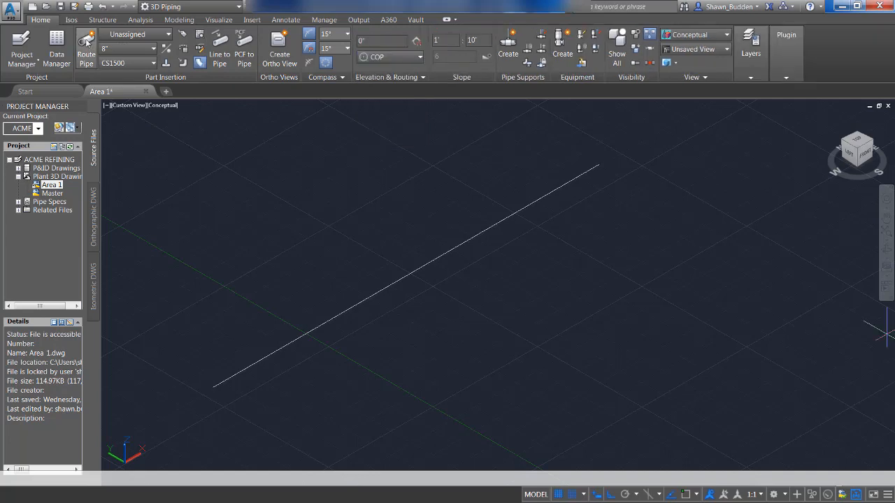
left_click(86, 42)
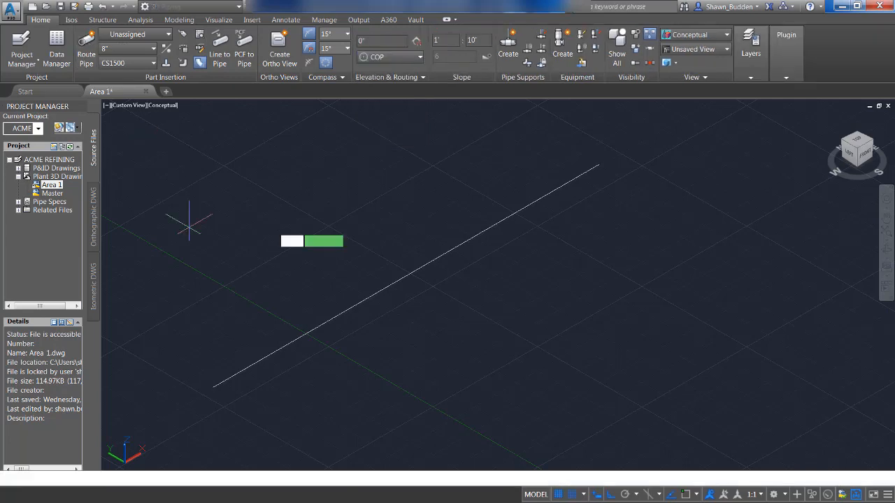
right_click(350, 346, "shift")
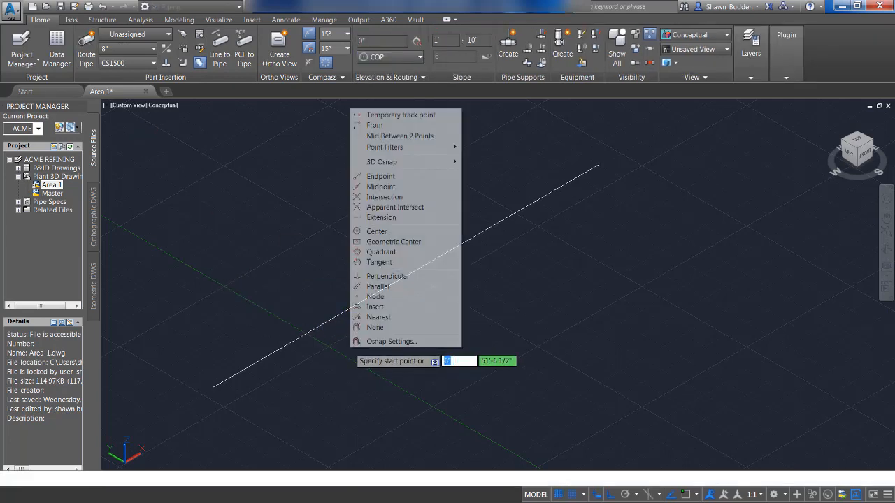
left_click(383, 317)
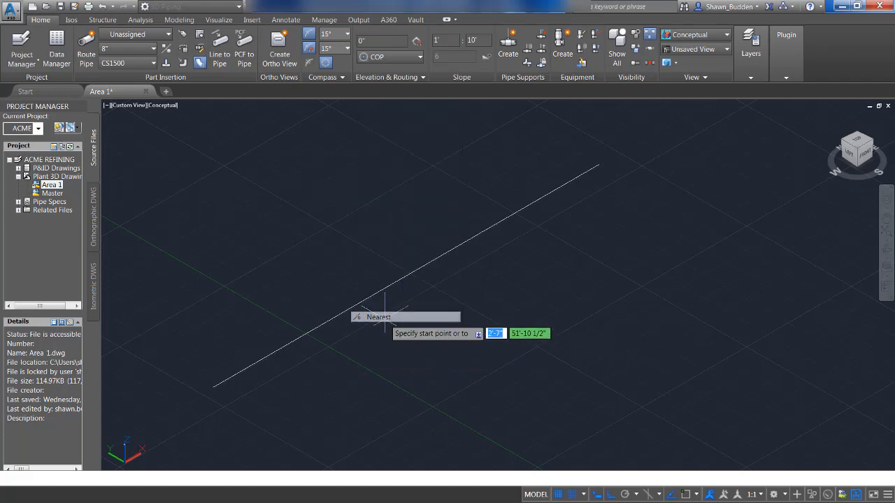
left_click(327, 320)
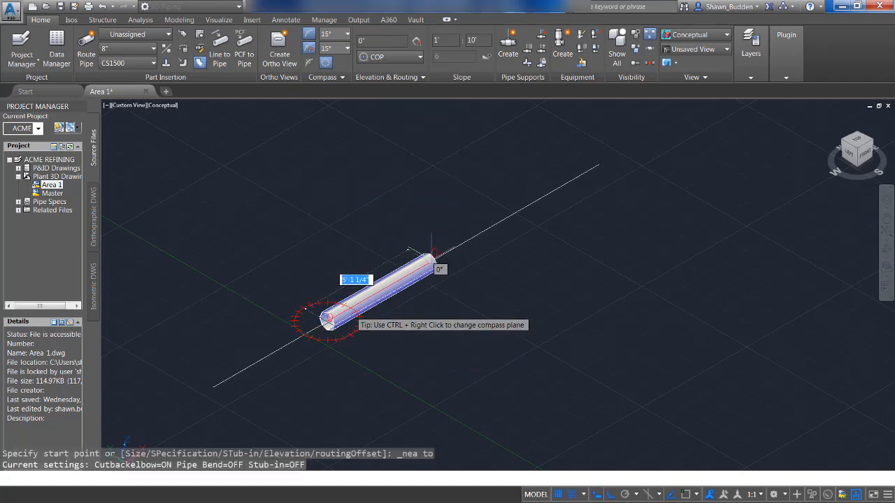
left_click(500, 219)
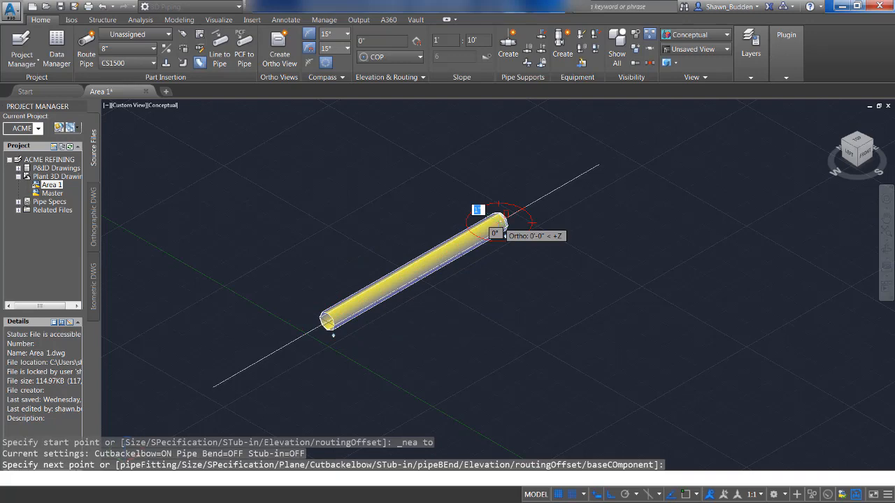
right_click(500, 222)
left_click(525, 233)
- Erase the COP-aligned pipe from the construction line
middle_click_drag(479, 300, 520, 274, "shift")
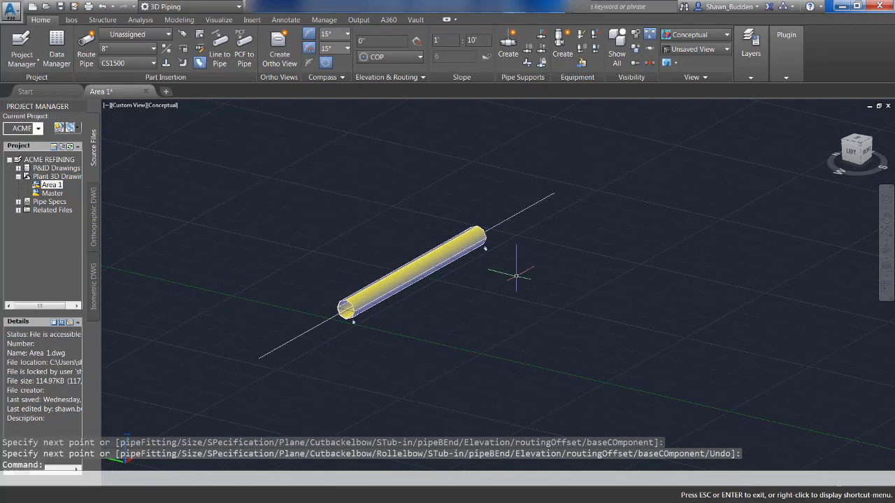
left_click(462, 260)
right_click(600, 277)
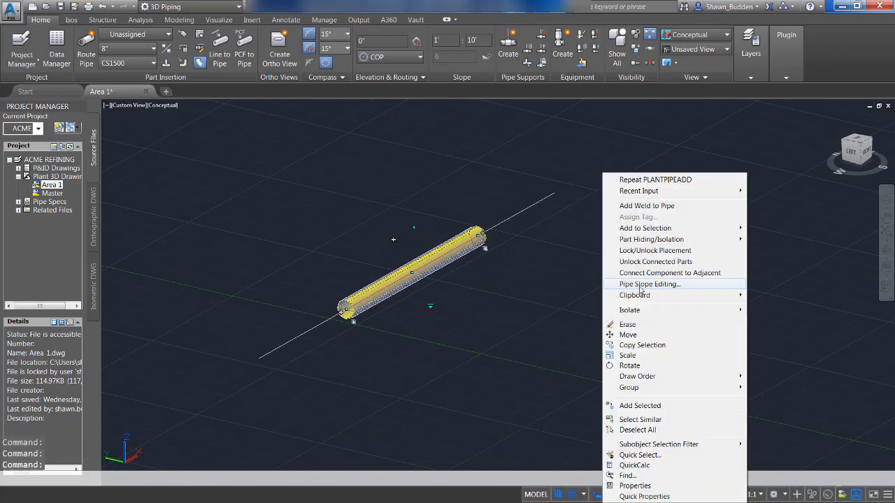
left_click(636, 325)
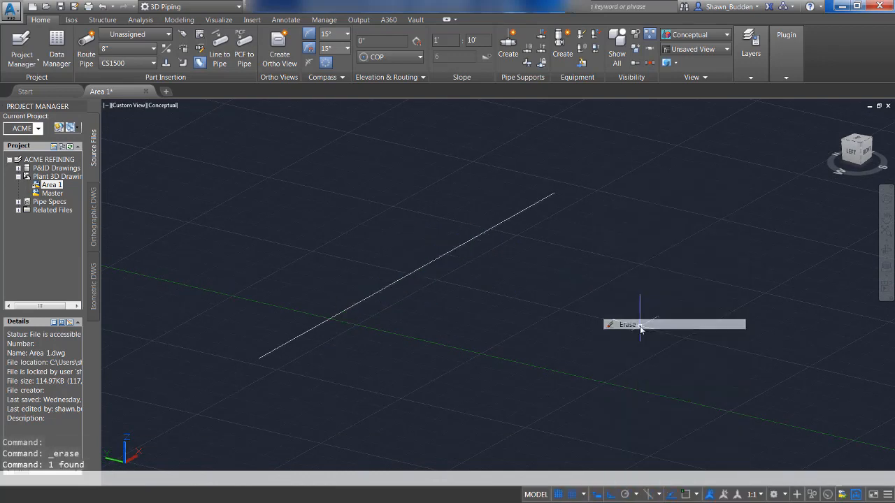
- Set the routing alignment to TOP and route a pipe about 7'-5 1/2" long along the line from a nearest-snapped start point
left_click(403, 57)
left_click(381, 72)
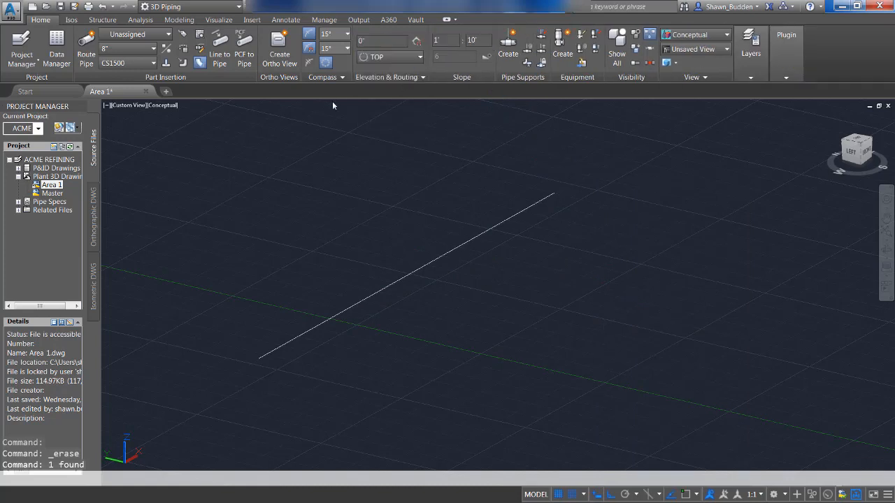
left_click(86, 47)
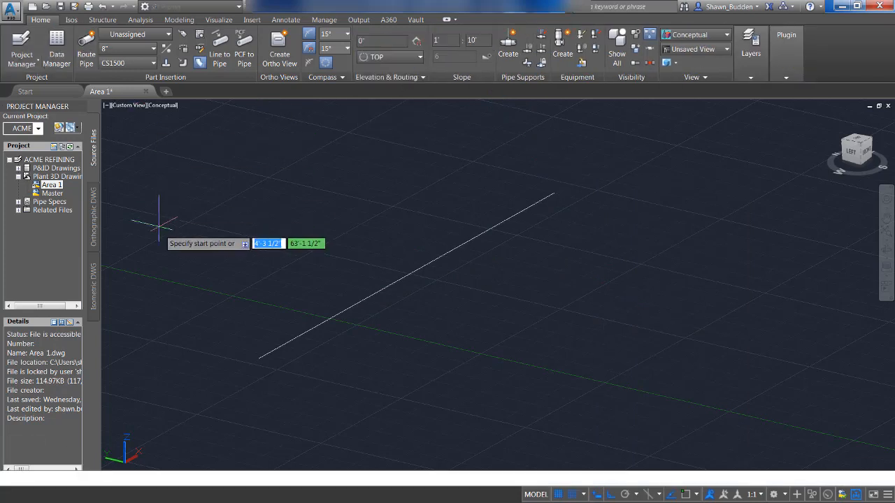
right_click(435, 341, "shift")
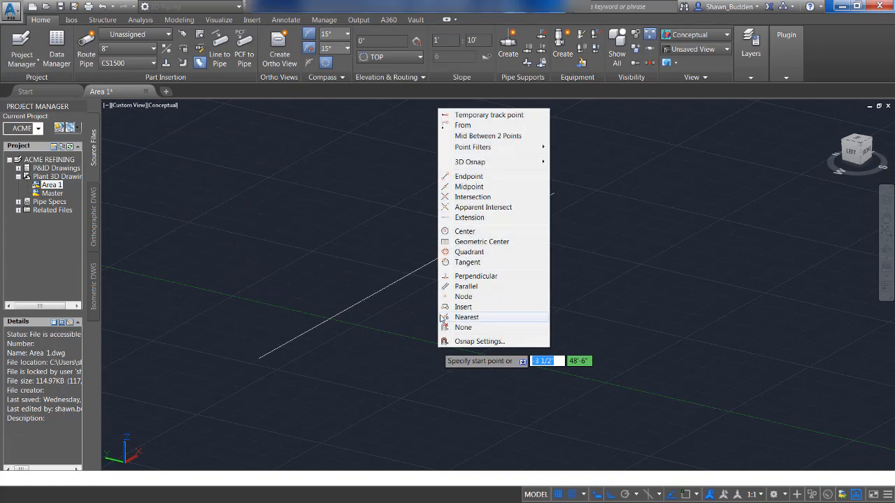
left_click(466, 317)
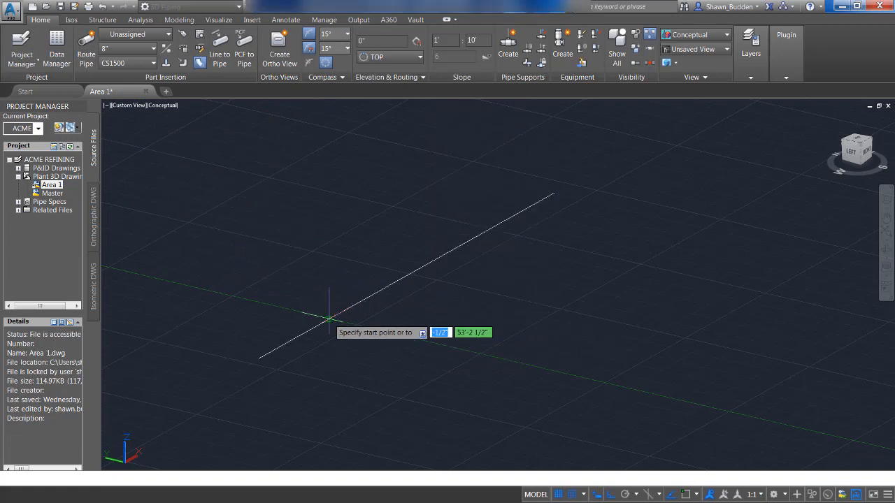
left_click(332, 325)
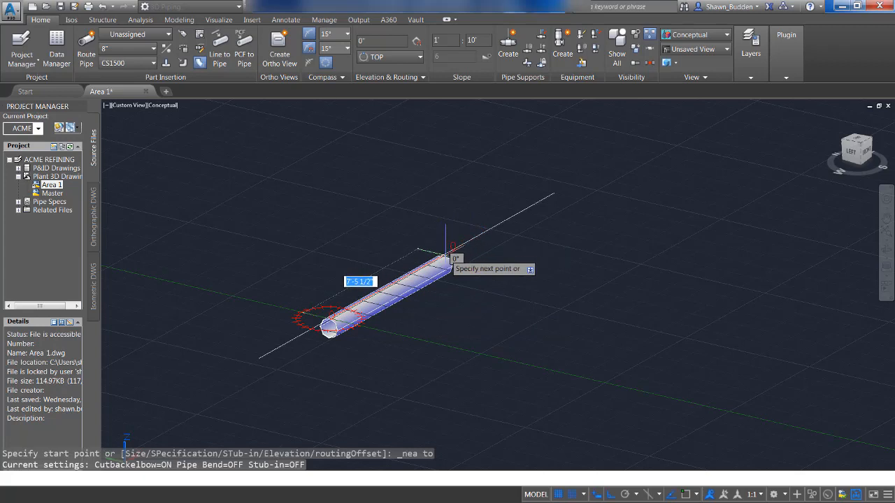
left_click(445, 255)
right_click(575, 289)
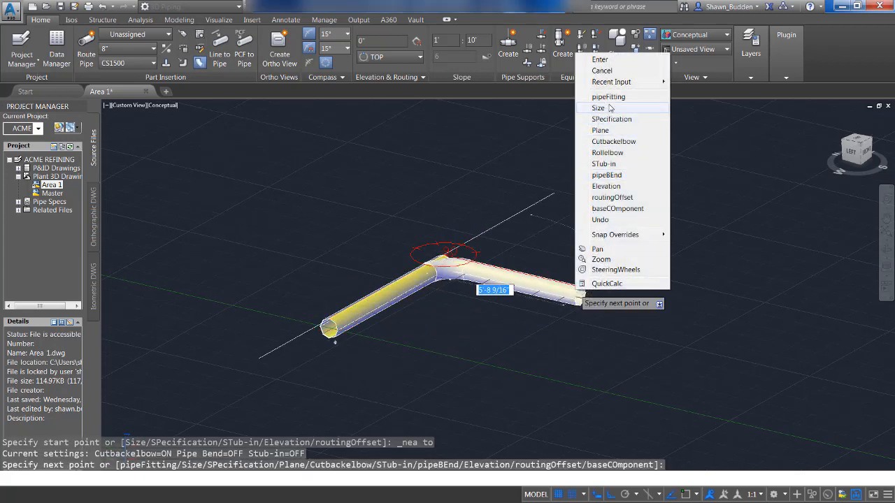
left_click(605, 71)
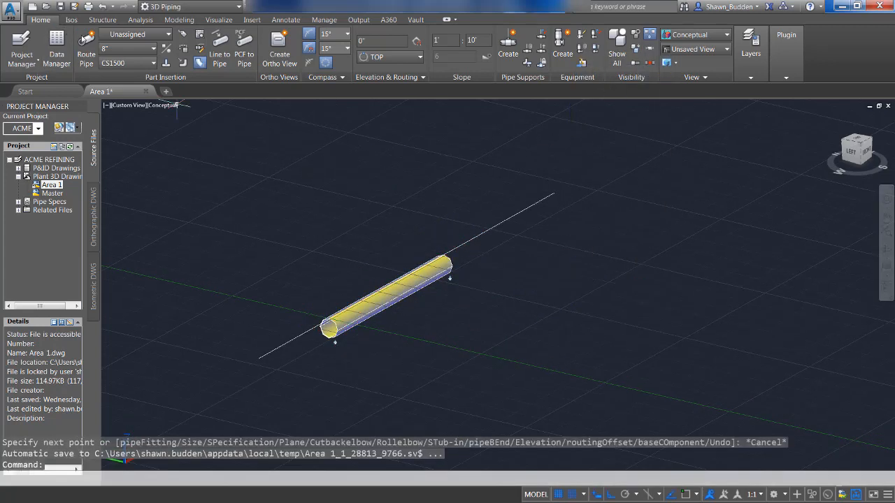
- Set the routing alignment to BOP and route a pipe about 4'-5" long along the line's far end from a nearest-snapped start point
left_click(389, 57)
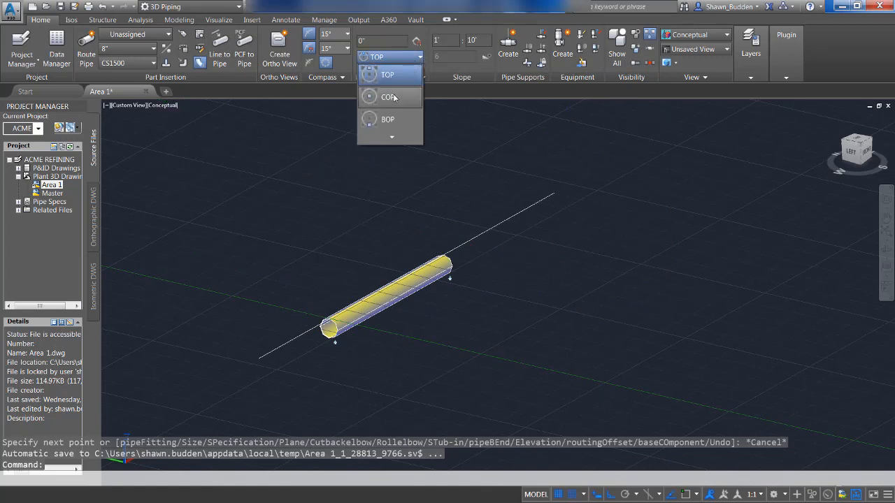
left_click(392, 121)
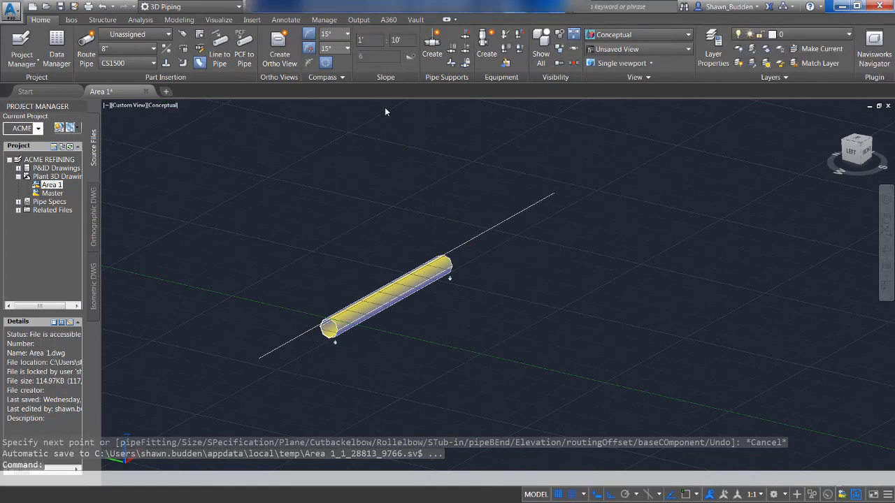
left_click(87, 47)
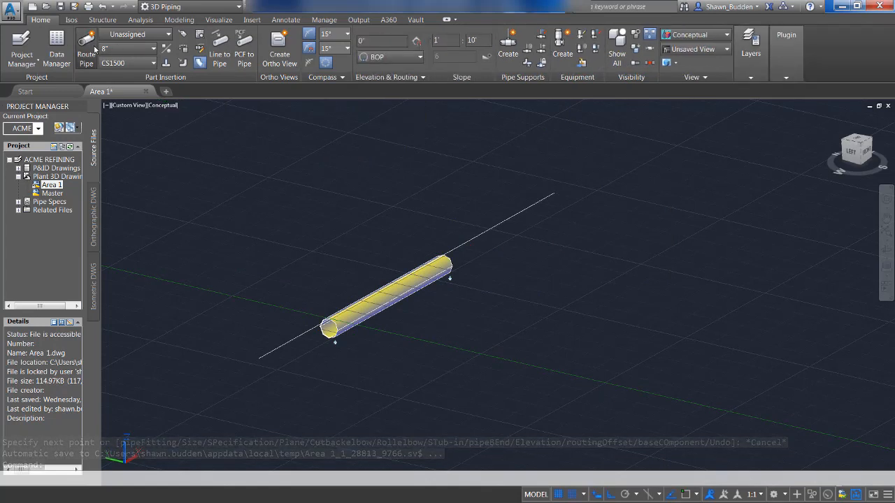
right_click(631, 240, "shift")
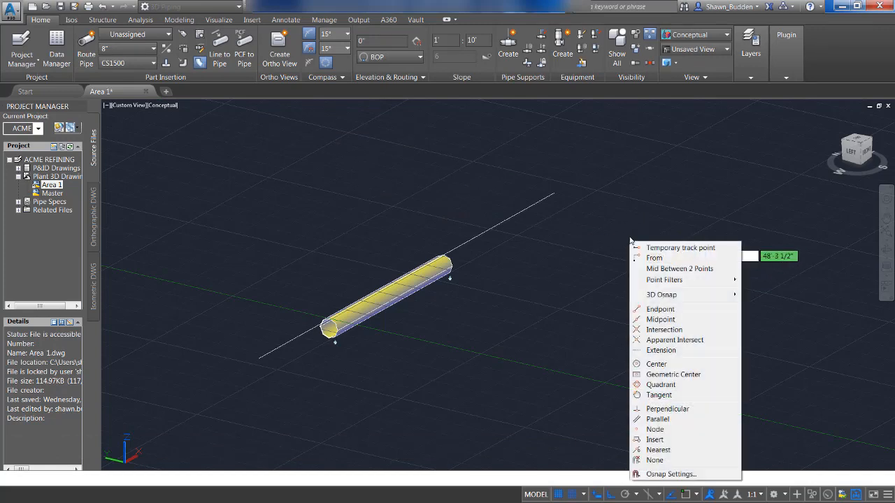
left_click(654, 451)
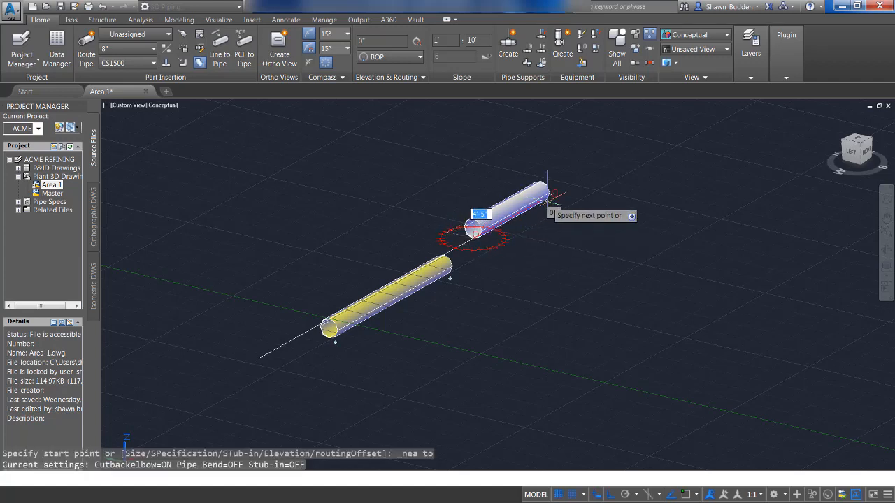
left_click(474, 229)
right_click(542, 205)
left_click(552, 203)
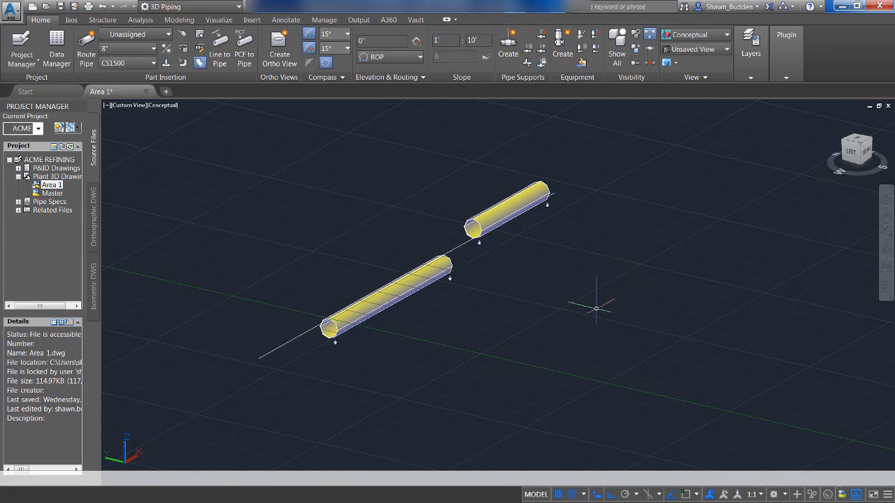
- Erase both the TOP-aligned and BOP-aligned pipes, leaving only the construction line
left_click(390, 298)
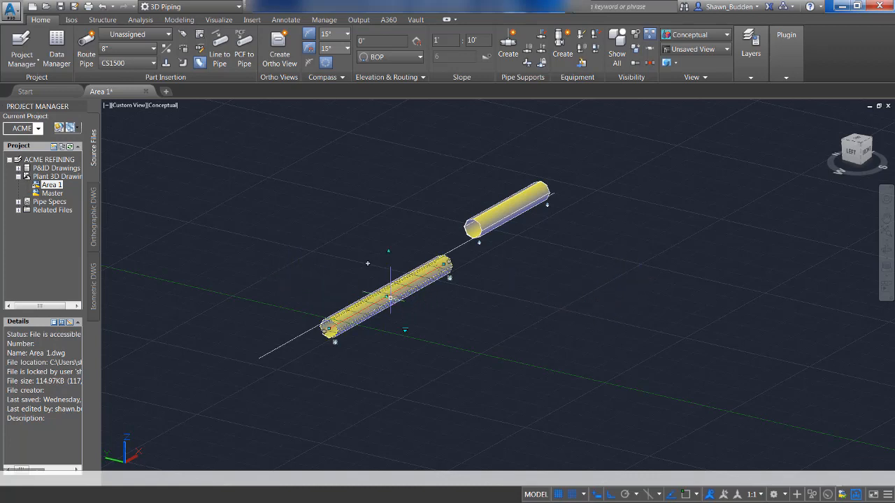
left_click(490, 215)
right_click(491, 209)
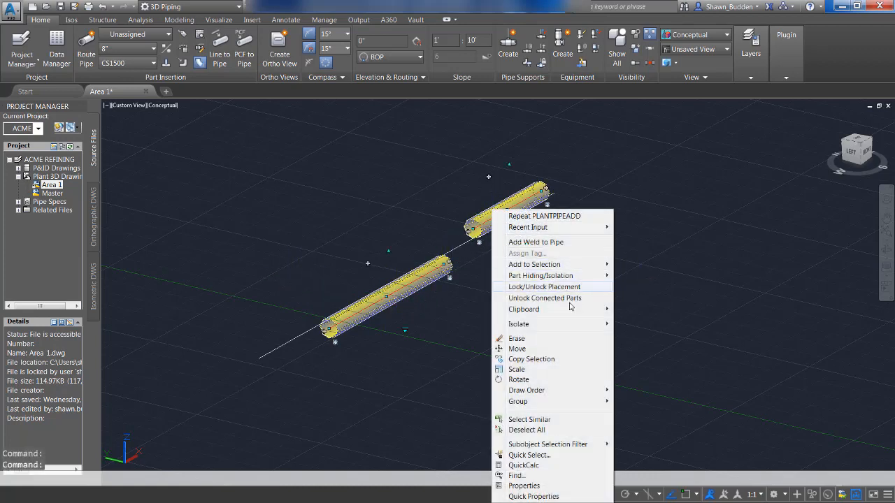
left_click(518, 338)
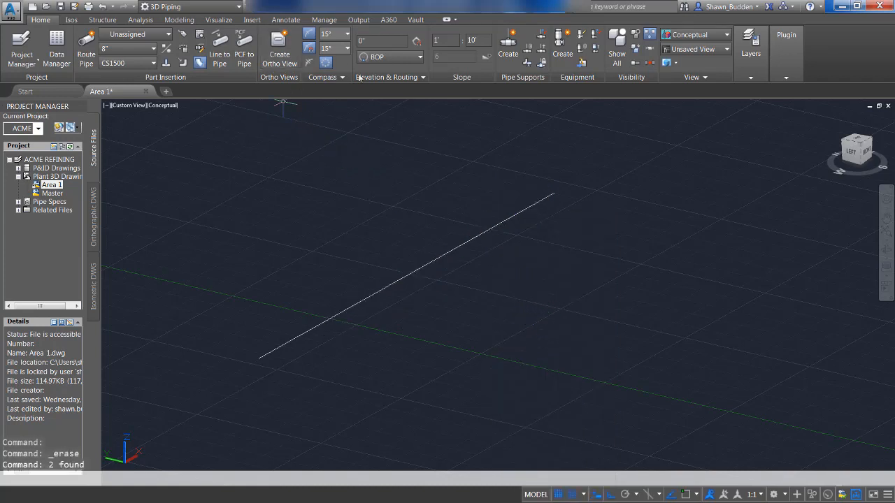
- Examine the additional pipe alignment options, such as Top Left, Center Right and Bottom Right, keeping BOP as the setting
left_click_drag(370, 81, 368, 82)
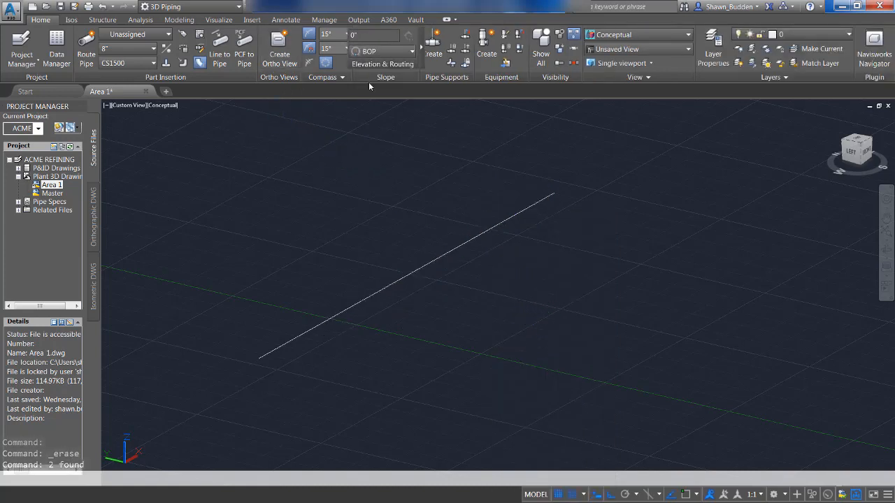
left_click(395, 52)
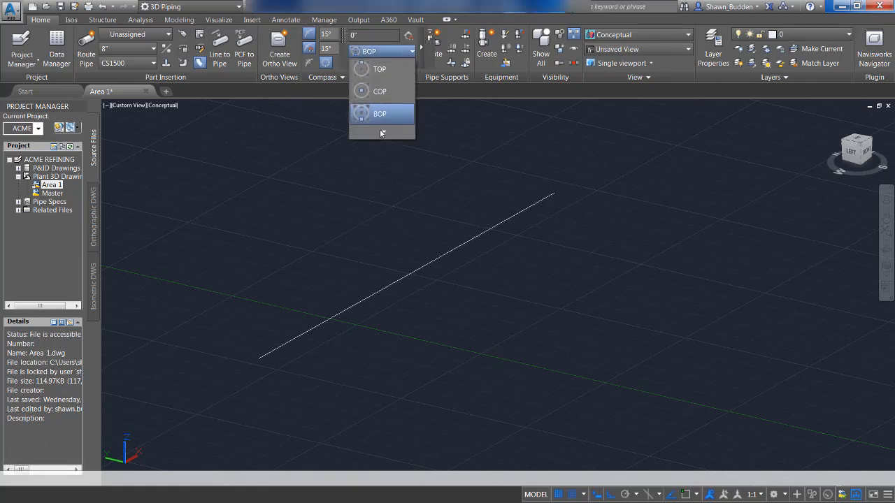
left_click(381, 132)
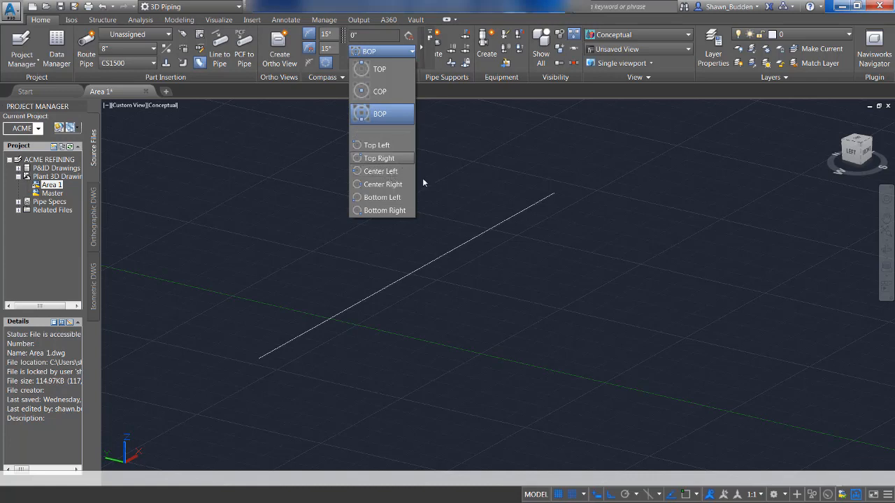
left_click(475, 167)
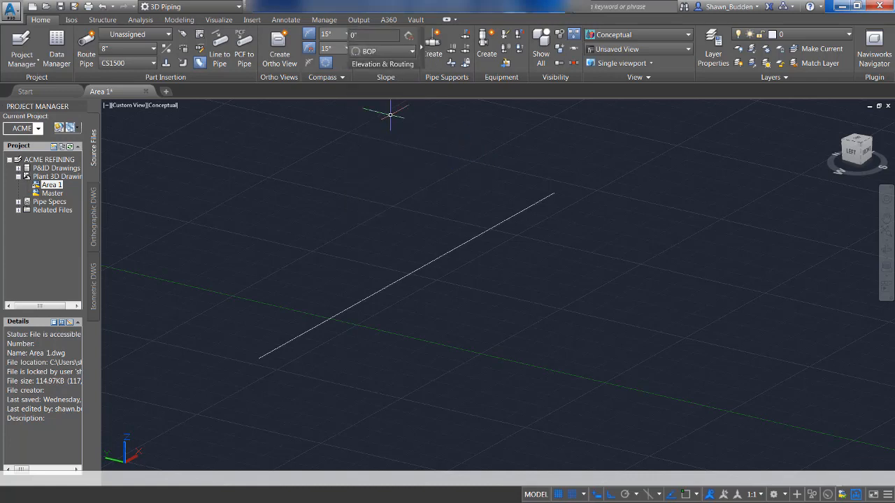
key("Escape")
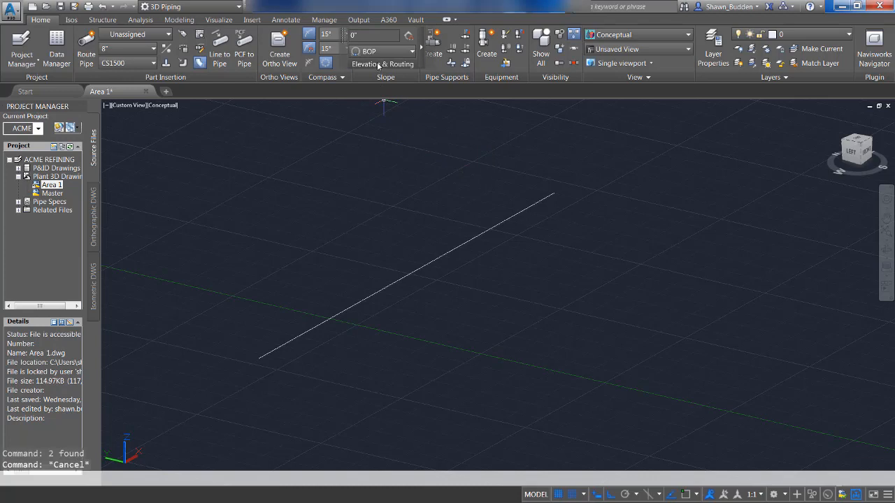
left_click(422, 50)
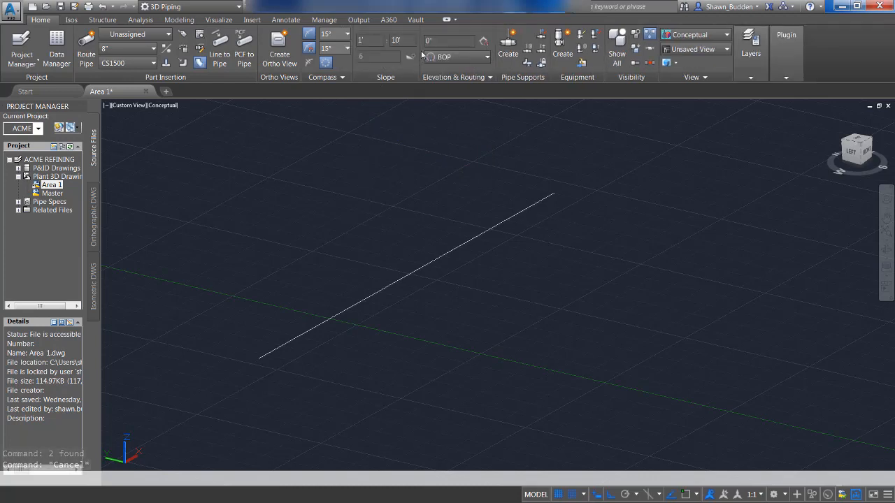
- Set the horizontal routing offset to 2'
left_click(470, 77)
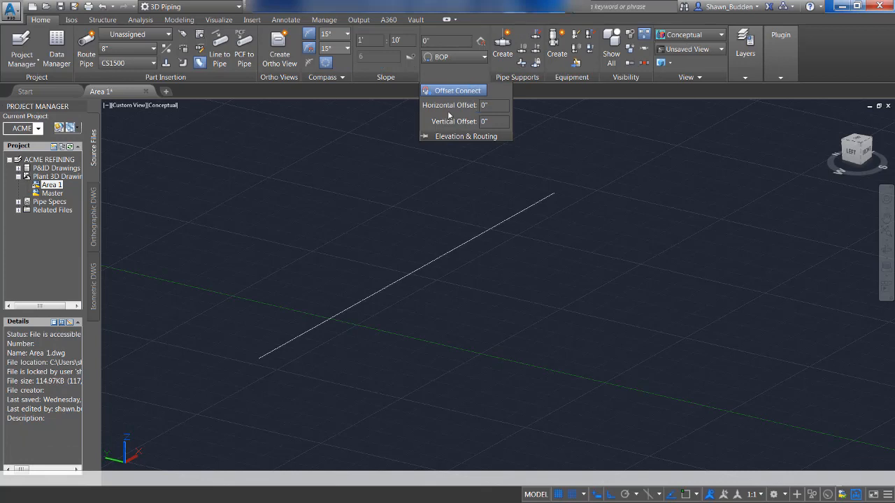
left_click(489, 105)
type("2'")
key("Return")
- Route a pipe parallel to the construction line, starting from the line's near endpoint and ending short of its far end
left_click(79, 43)
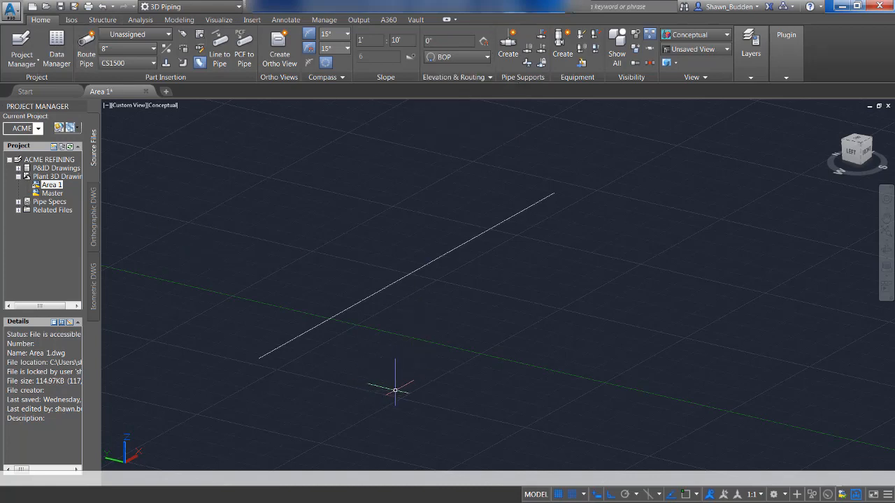
left_click(92, 46)
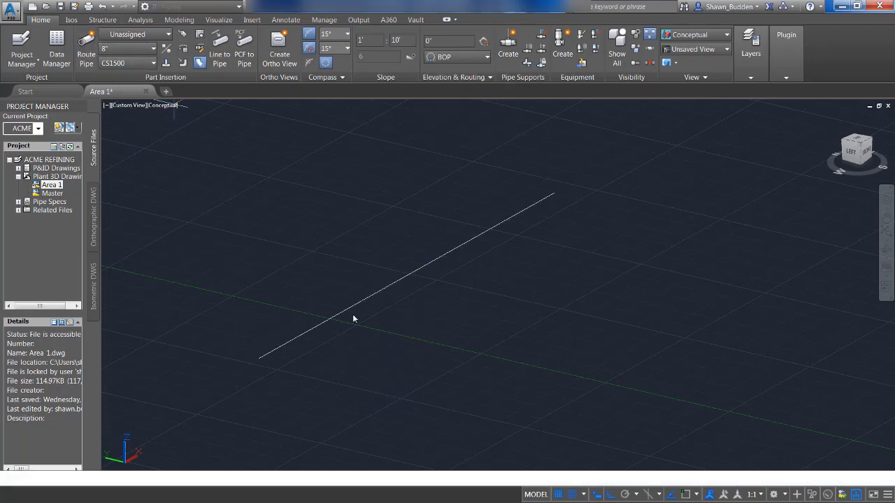
right_click(402, 404, "shift")
left_click(433, 392)
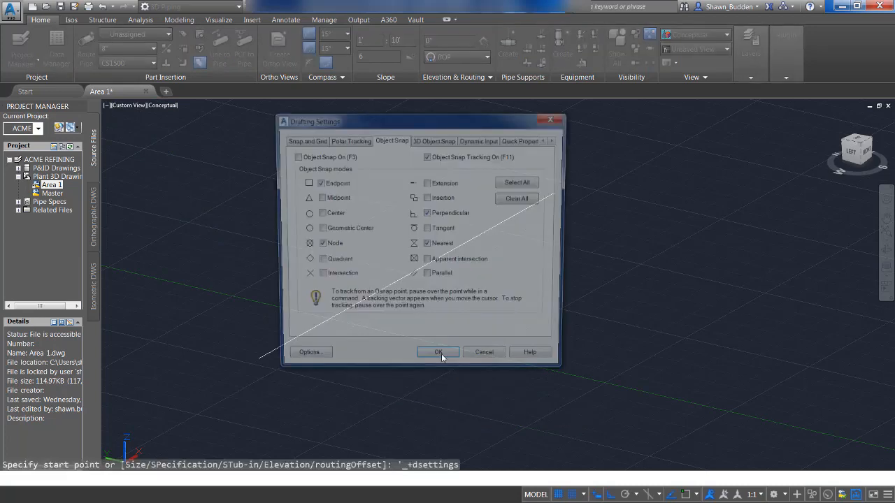
left_click(476, 361)
right_click(475, 353, "shift")
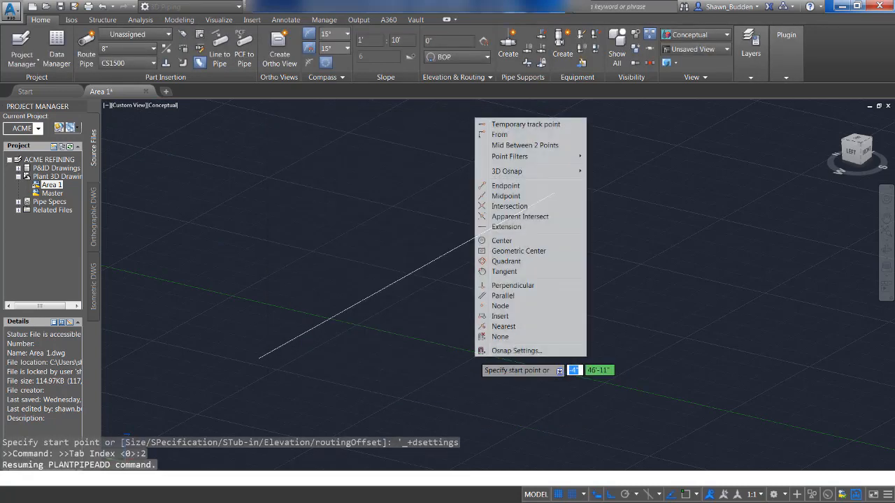
left_click(507, 186)
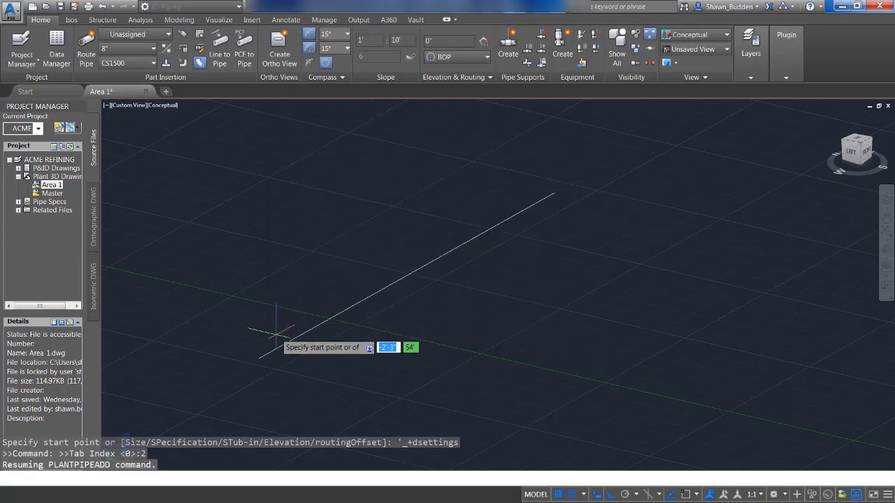
left_click(267, 354)
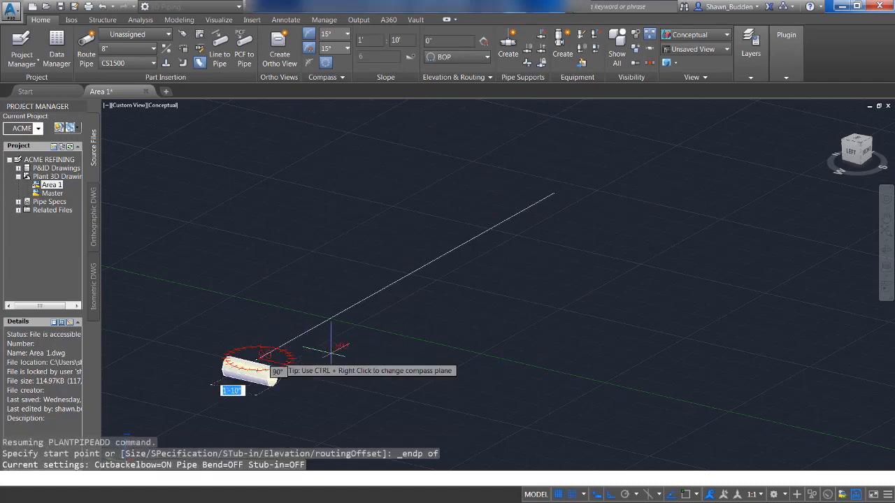
left_click(508, 233)
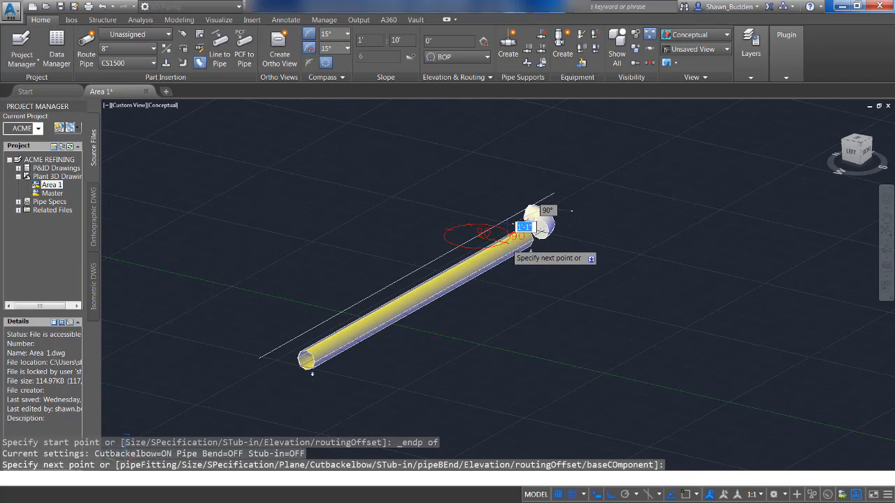
right_click(519, 239)
left_click(534, 250)
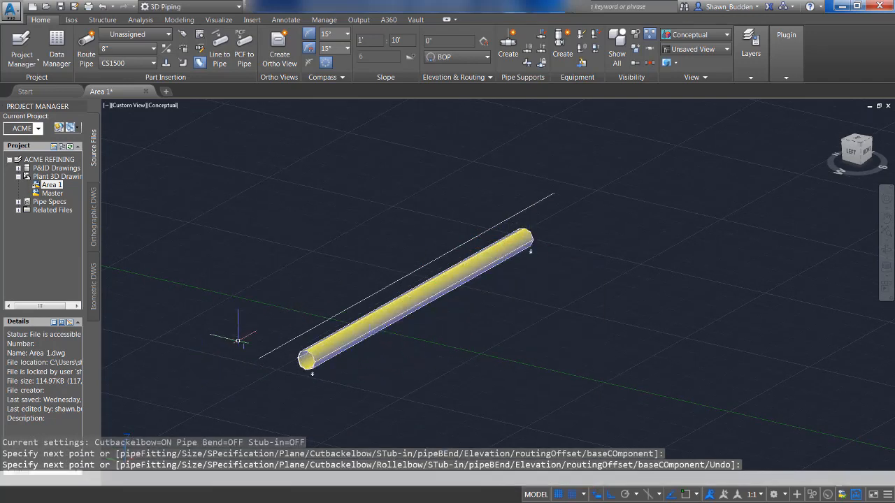
- Set the vertical routing offset to 2' and route a second pipe along the construction line from the same near endpoint
left_click(438, 79)
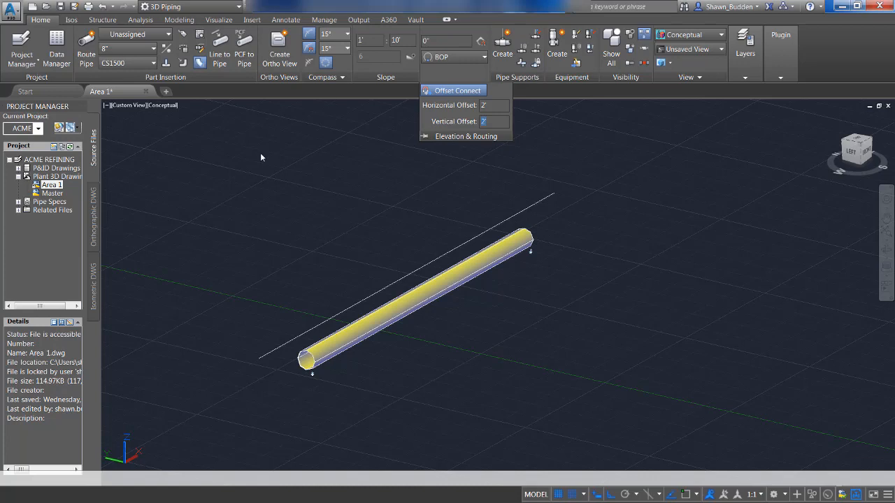
left_click(97, 42)
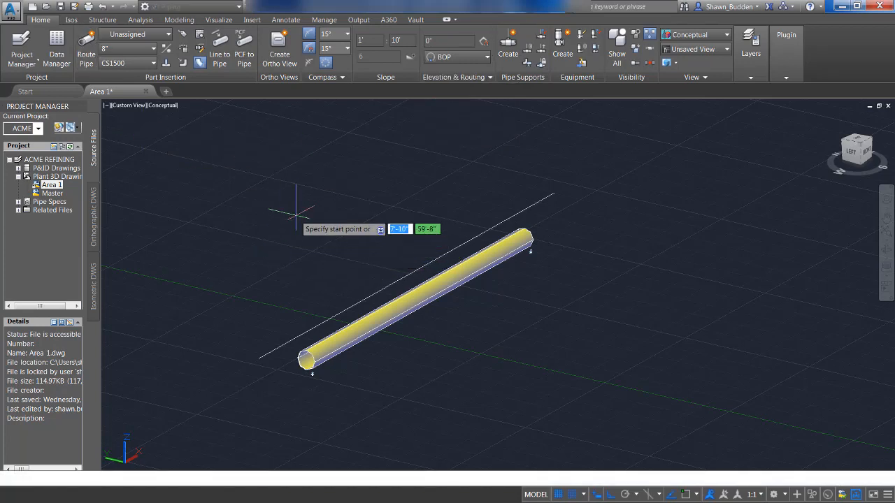
right_click(260, 224, "shift")
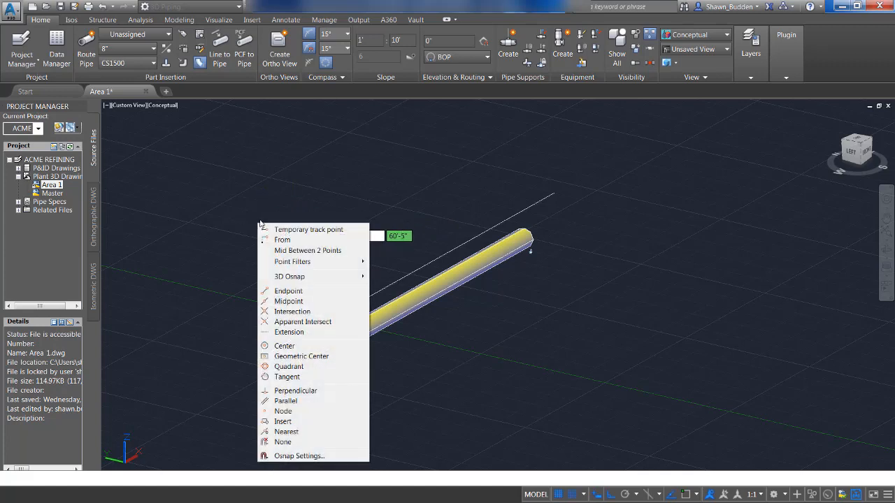
left_click(286, 290)
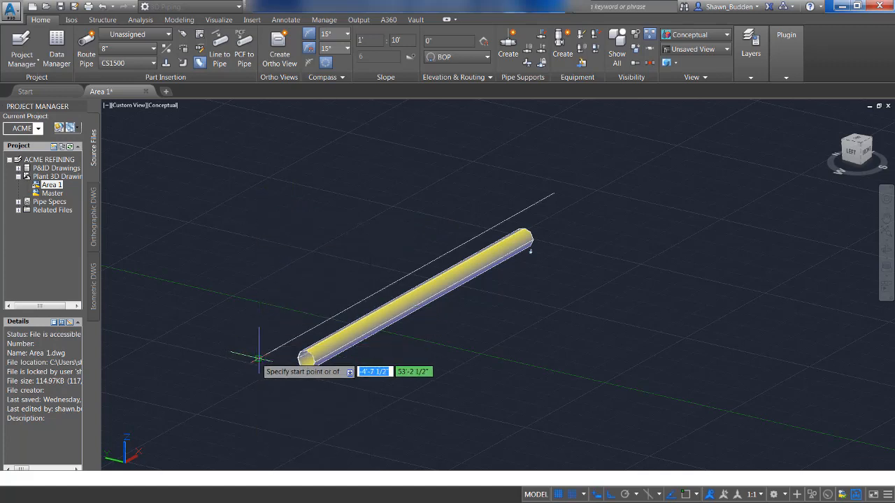
left_click(271, 350)
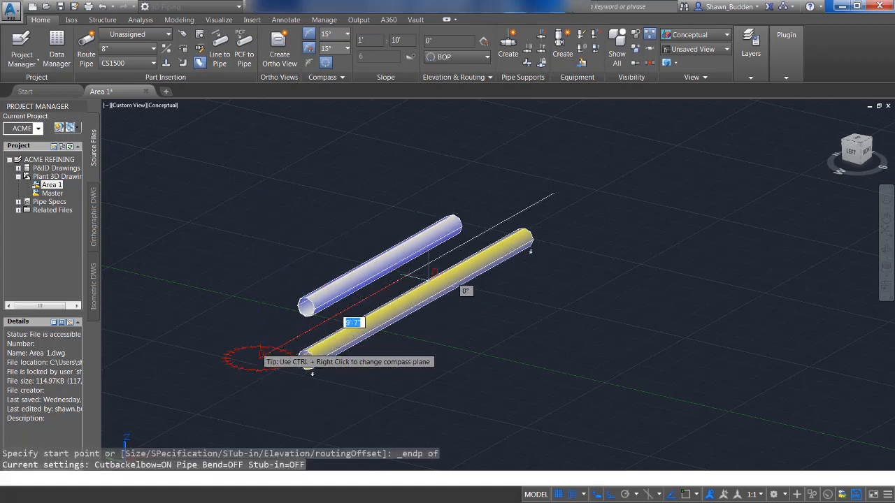
left_click(489, 248)
right_click(483, 252)
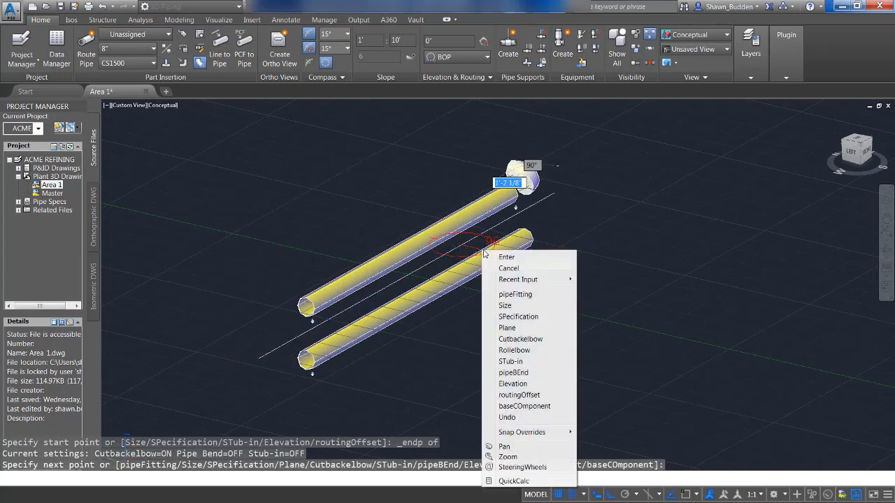
left_click(506, 257)
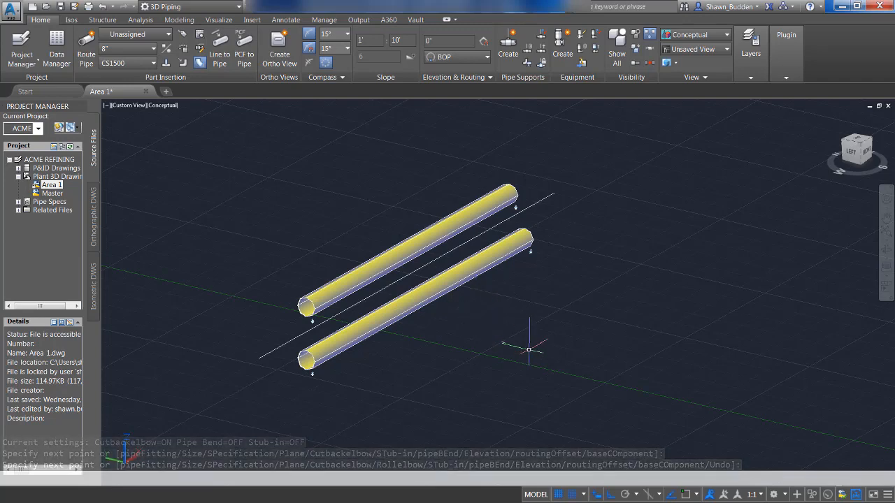
middle_click_drag(509, 350, 475, 348, "shift")
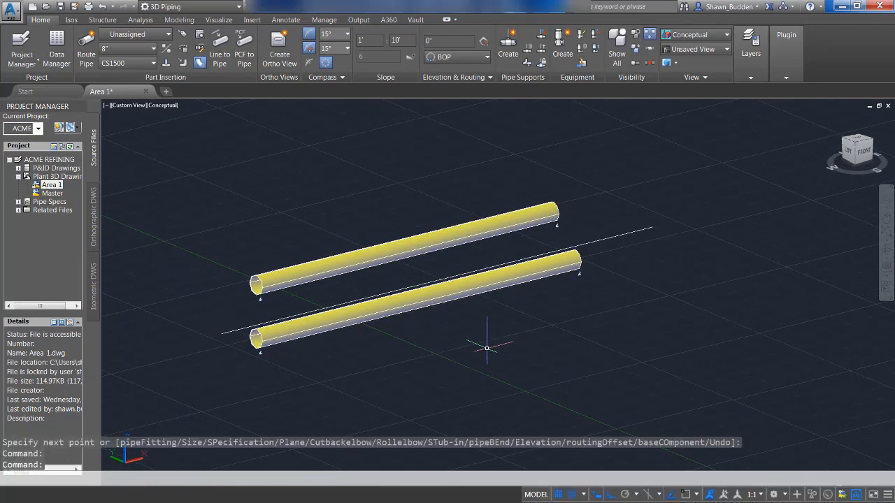